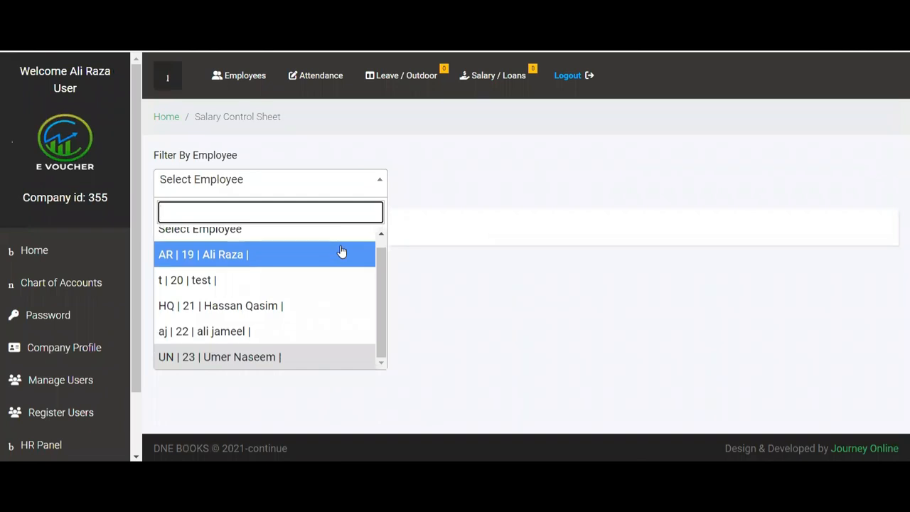
# Load the salary control form of the Web Developer employee and view the monthly allowance and deduction table.
pyautogui.click(308, 357)
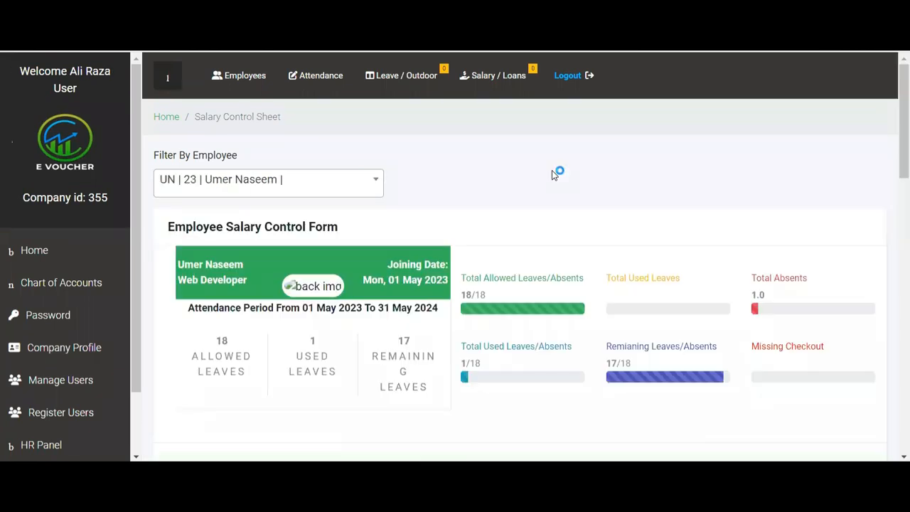
pyautogui.scroll(-2, 553, 172)
pyautogui.scroll(-5, 553, 172)
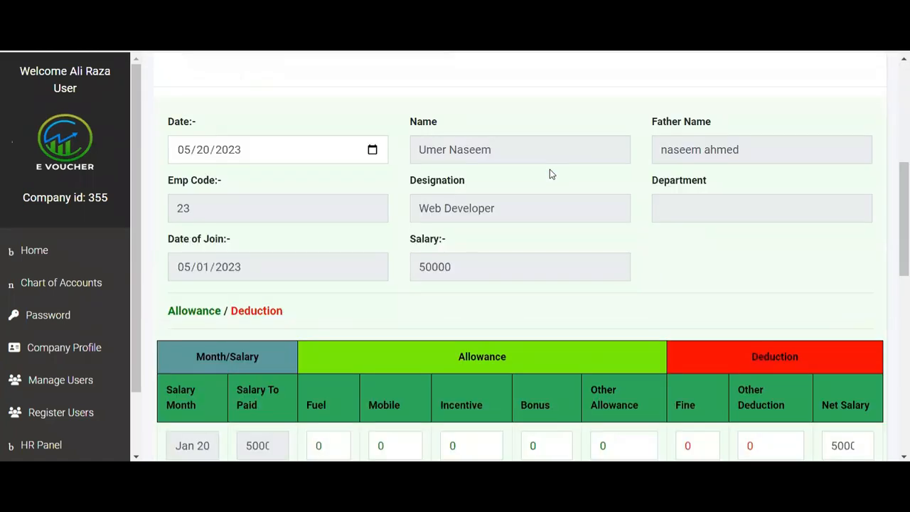
pyautogui.scroll(-5, 191, 229)
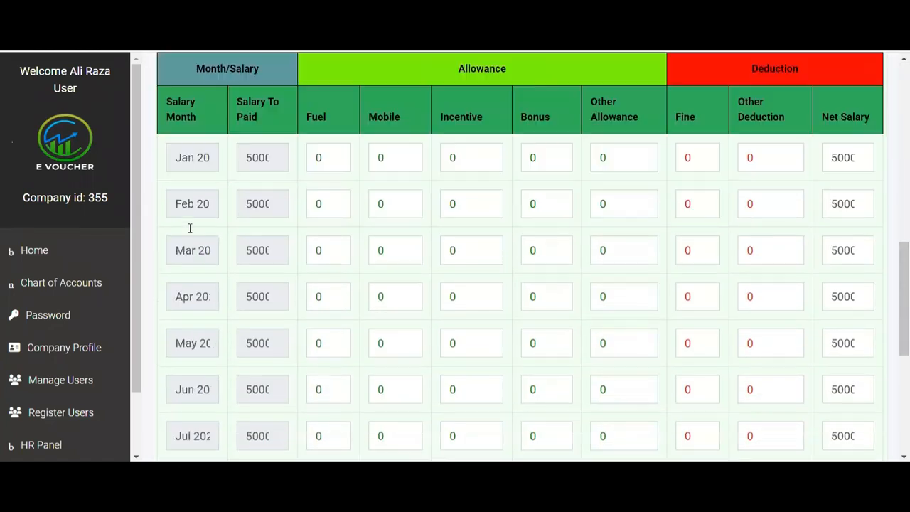
pyautogui.scroll(3, 189, 225)
pyautogui.scroll(3, 188, 227)
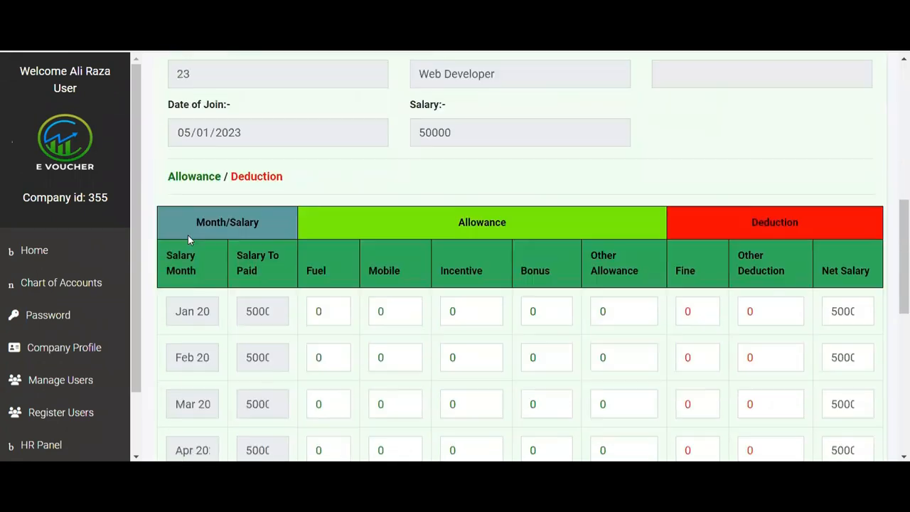
# Examine the Salary Month and Salary To Paid fields for the February to May 2023 rows.
pyautogui.scroll(-2, 187, 231)
pyautogui.tripleClick(185, 214)
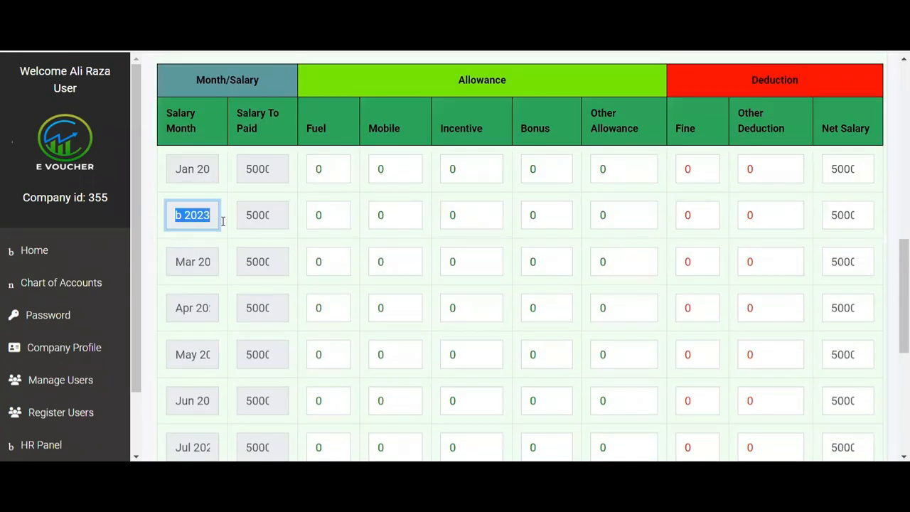
pyautogui.tripleClick(185, 260)
pyautogui.click(190, 308)
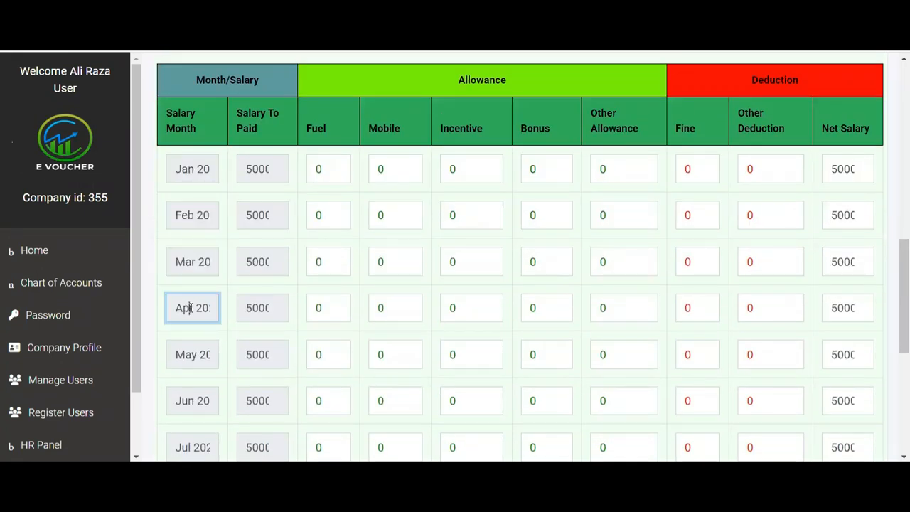
pyautogui.tripleClick(191, 308)
pyautogui.tripleClick(215, 354)
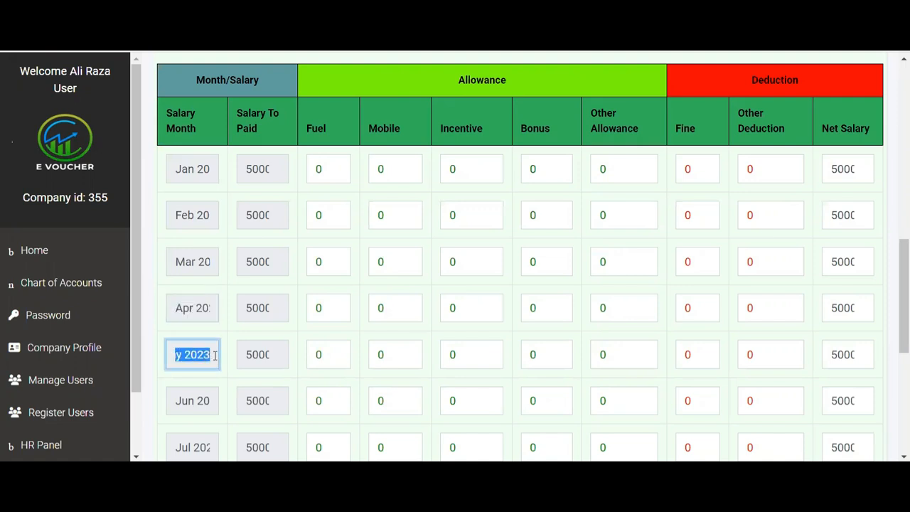
pyautogui.click(209, 310)
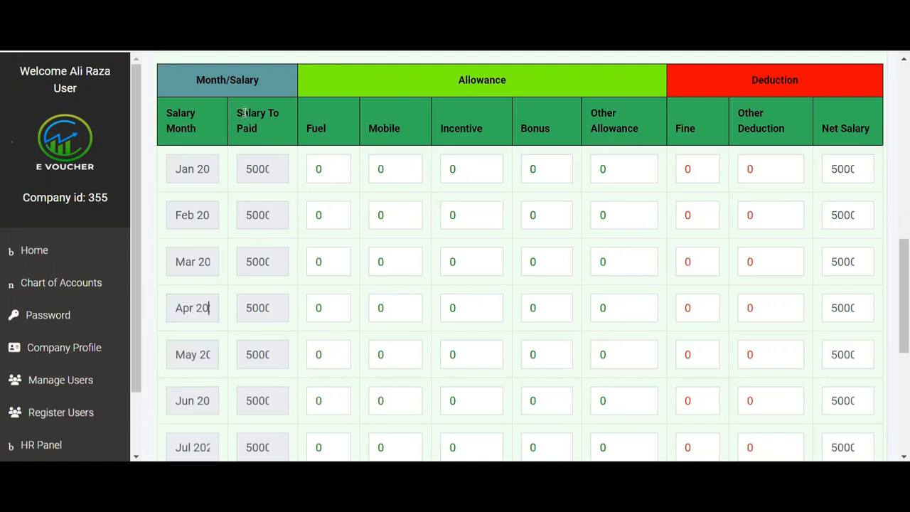
pyautogui.doubleClick(258, 307)
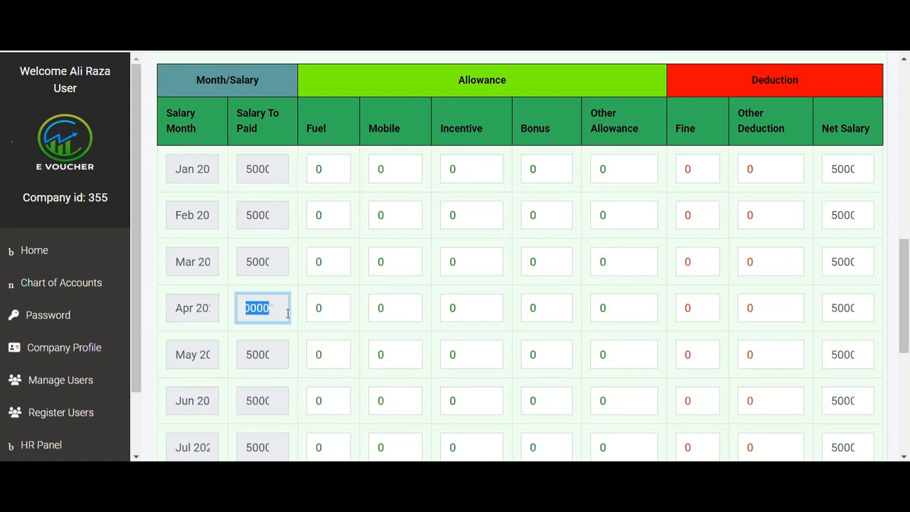
pyautogui.click(334, 115)
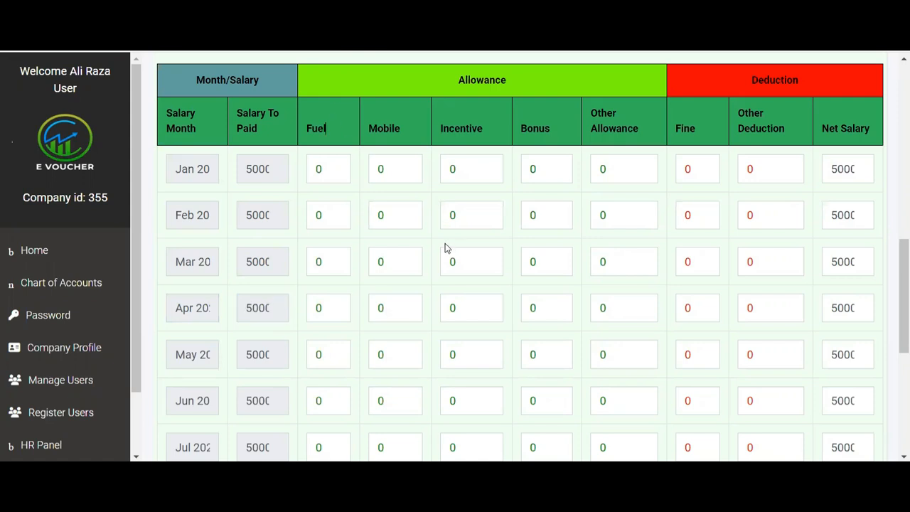
# Set the Fuel allowance for April 2023 to 2000.
pyautogui.scroll(2, 360, 235)
pyautogui.scroll(1, 426, 221)
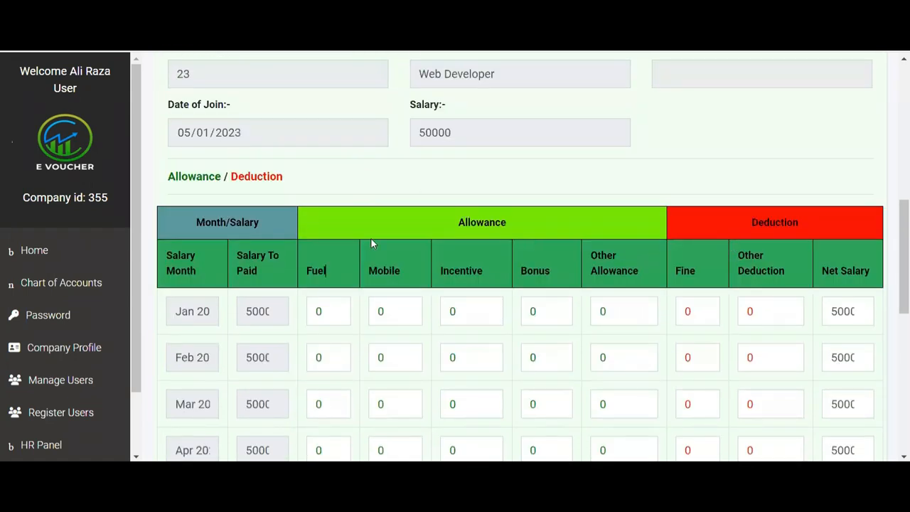
pyautogui.scroll(-2, 332, 231)
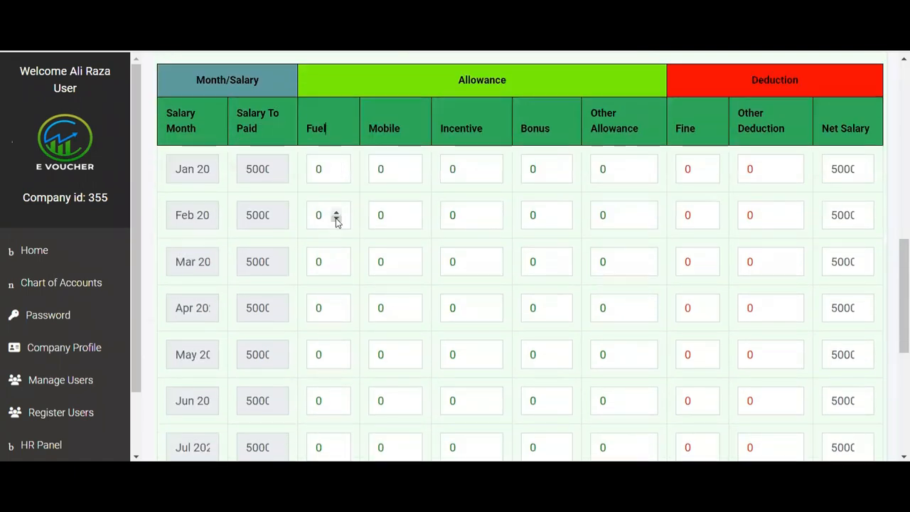
pyautogui.doubleClick(326, 307)
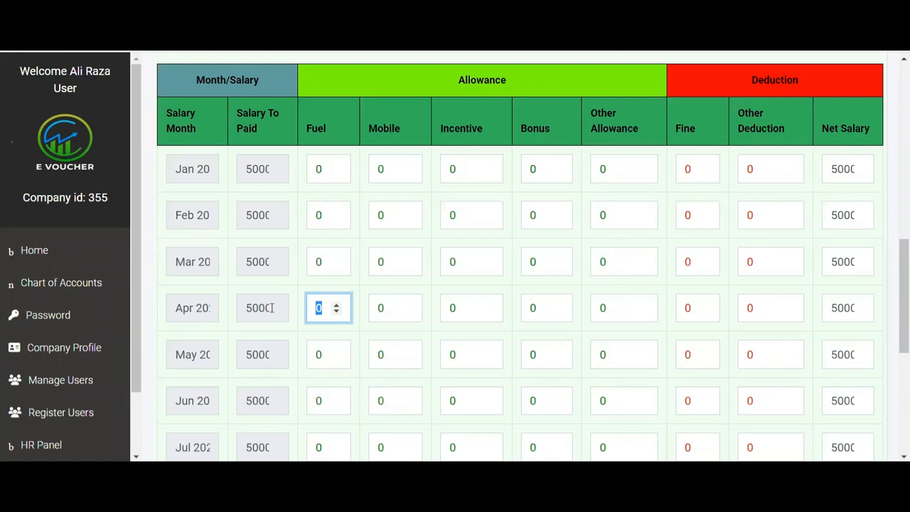
pyautogui.write('200')
# Review the remaining allowance types and set the Bonus for April 2023 to 1000.
pyautogui.moveTo(414, 140); pyautogui.dragTo(366, 127)
pyautogui.moveTo(486, 135); pyautogui.dragTo(433, 129)
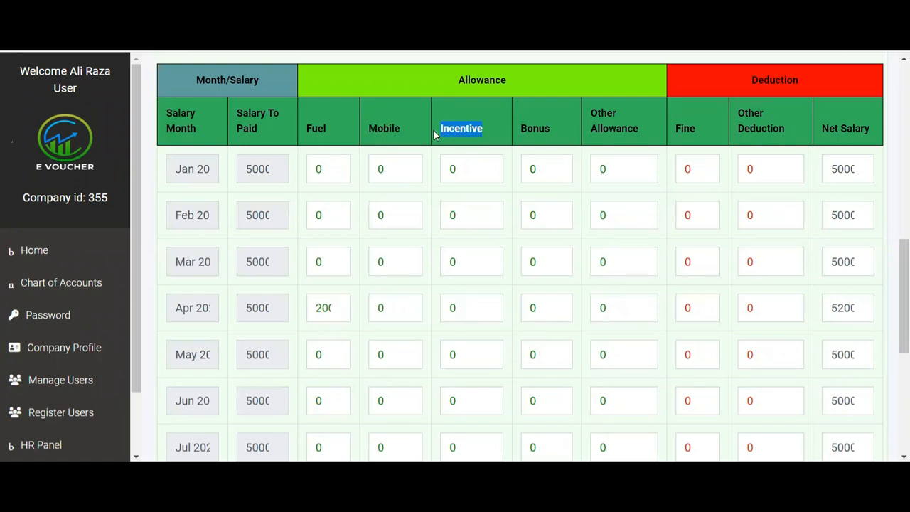
pyautogui.doubleClick(526, 129)
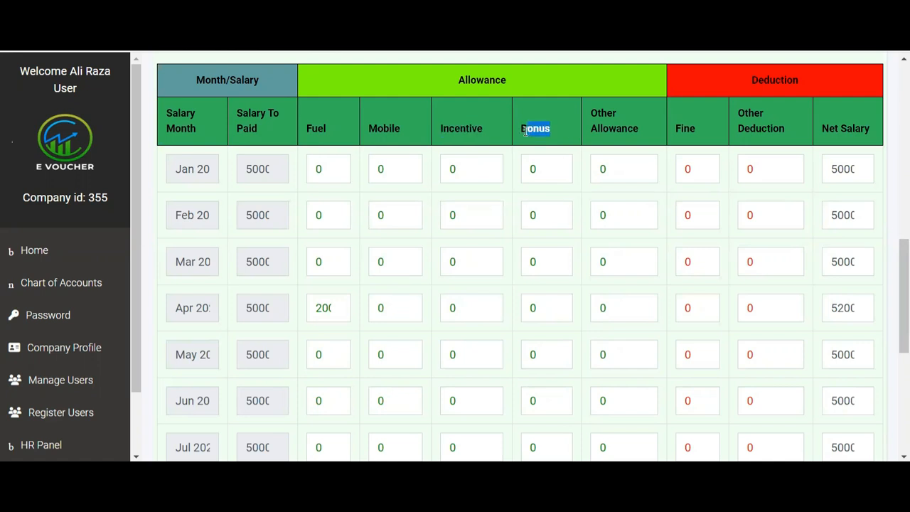
pyautogui.tripleClick(591, 120)
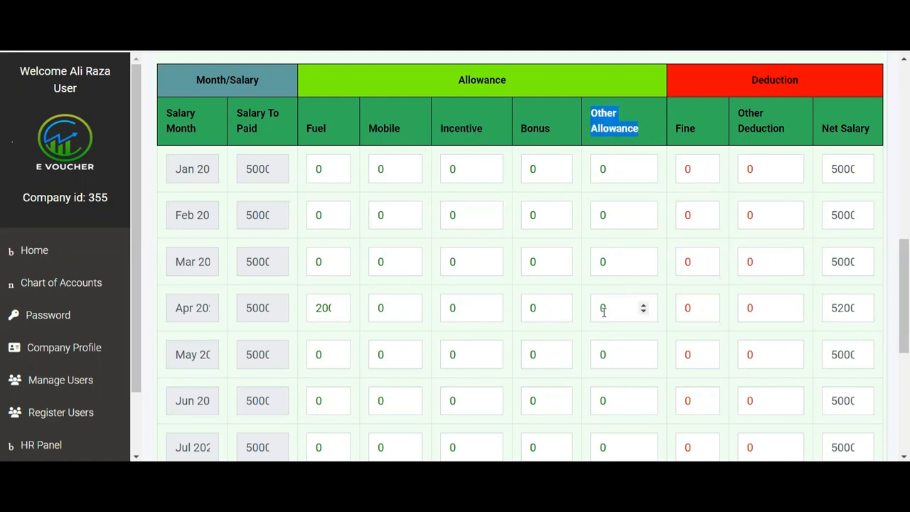
pyautogui.click(558, 311)
pyautogui.moveTo(541, 309)
pyautogui.mouseDown()
pyautogui.moveTo(522, 310)
pyautogui.moveTo(529, 306)
pyautogui.mouseUp()
pyautogui.write('10000')
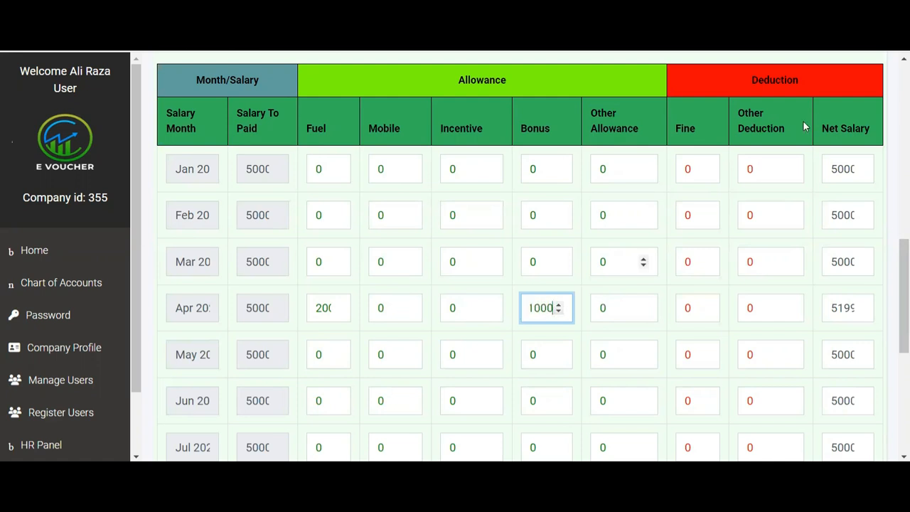
# Set the Fine deduction for April 2023 to 2000.
pyautogui.moveTo(799, 80); pyautogui.dragTo(747, 79)
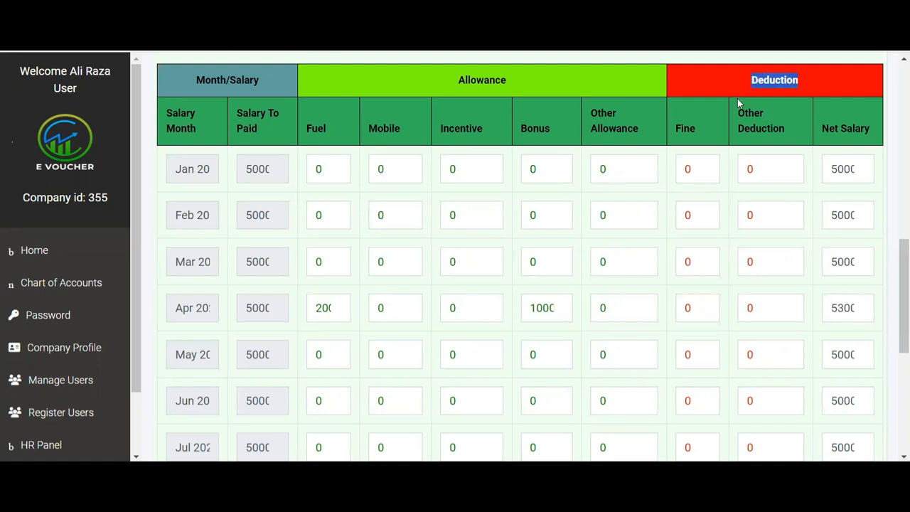
pyautogui.click(721, 126)
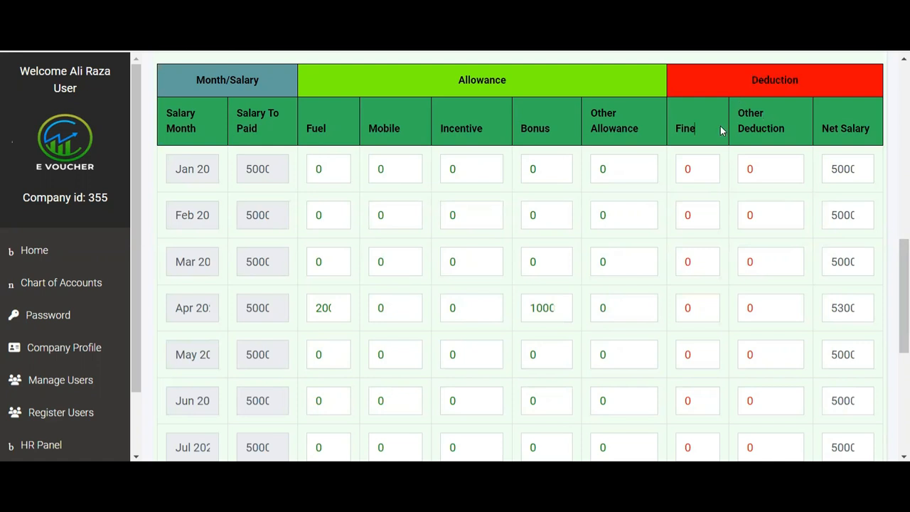
pyautogui.click(694, 309)
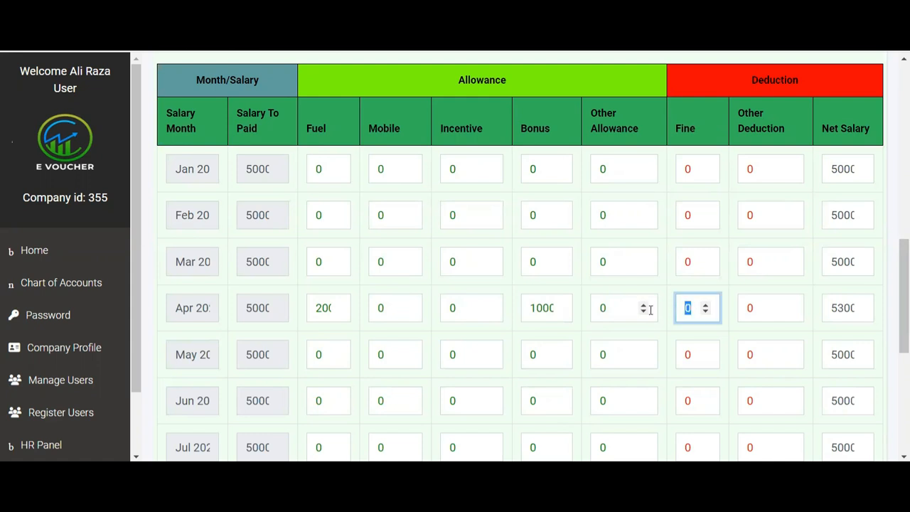
pyautogui.write('200')
pyautogui.click(760, 307)
# Submit the salary control form and check the April 2023 row in the reloaded monthly table.
pyautogui.scroll(-2, 761, 308)
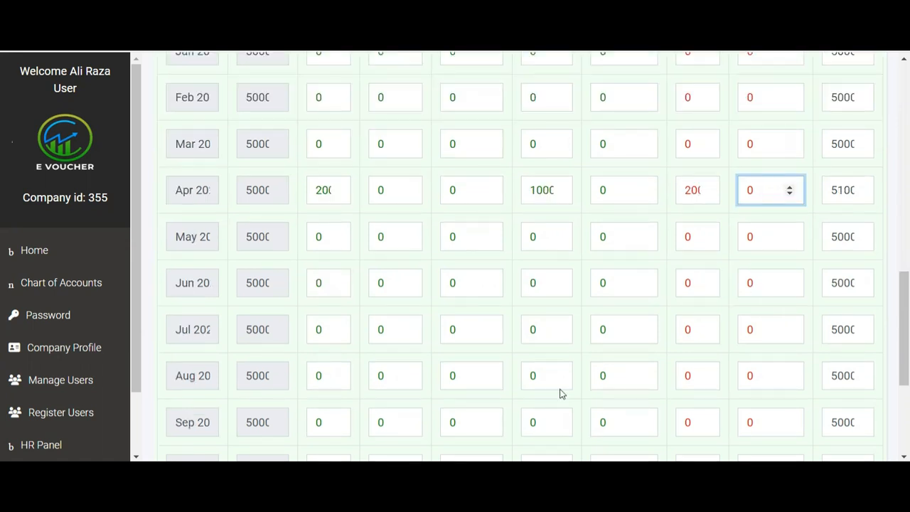
pyautogui.scroll(-3, 560, 393)
pyautogui.click(534, 379)
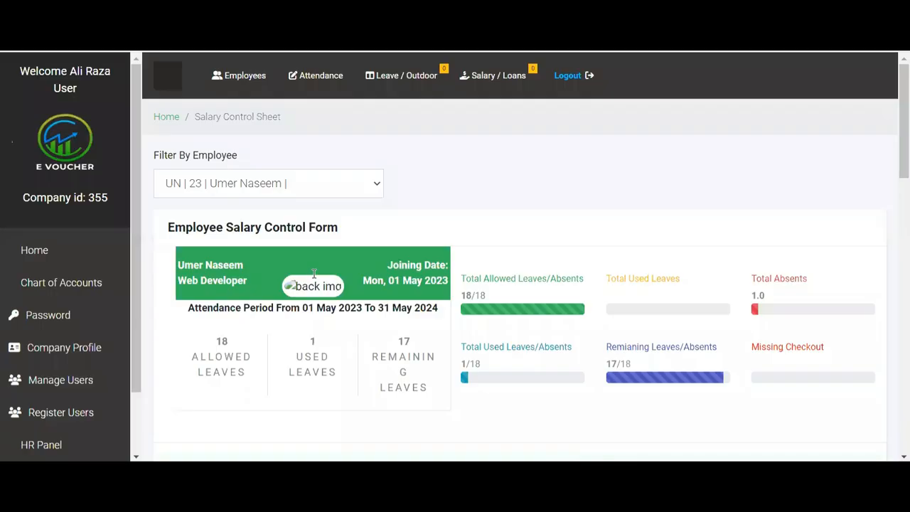
pyautogui.scroll(-5, 258, 302)
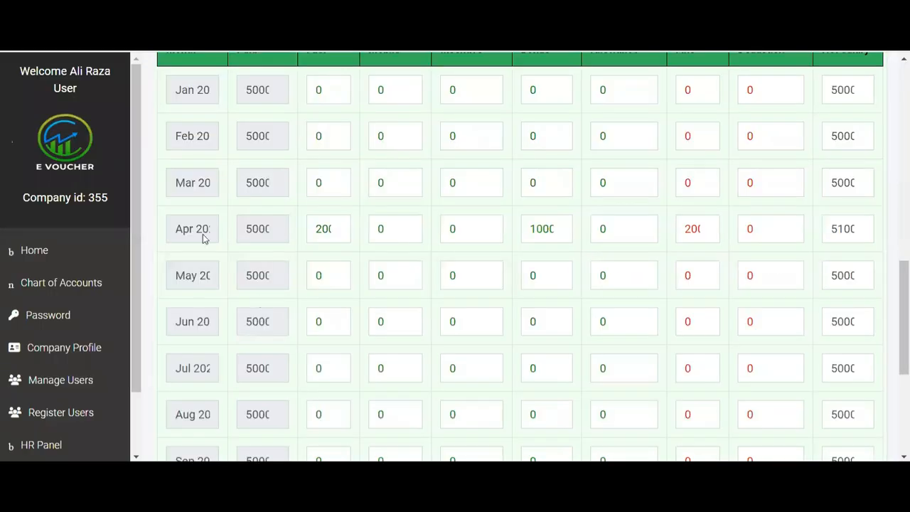
pyautogui.scroll(-1, 228, 265)
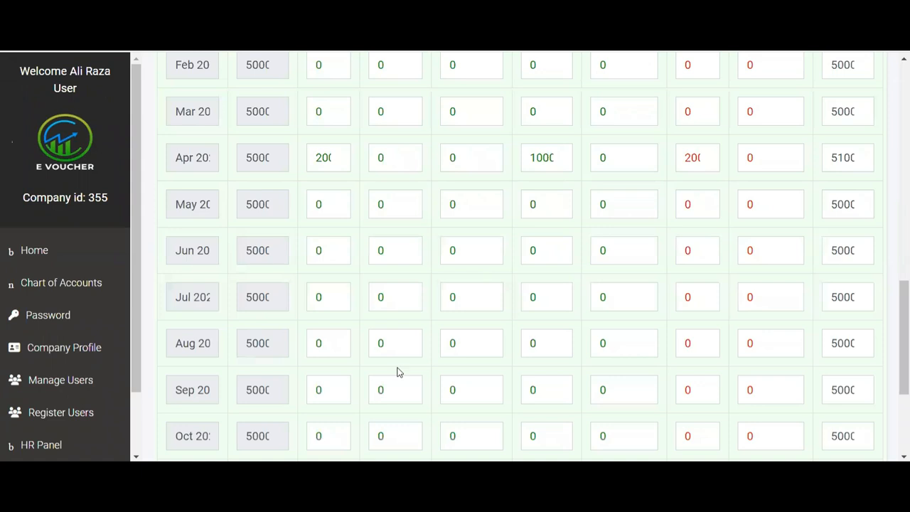
pyautogui.scroll(2, 655, 83)
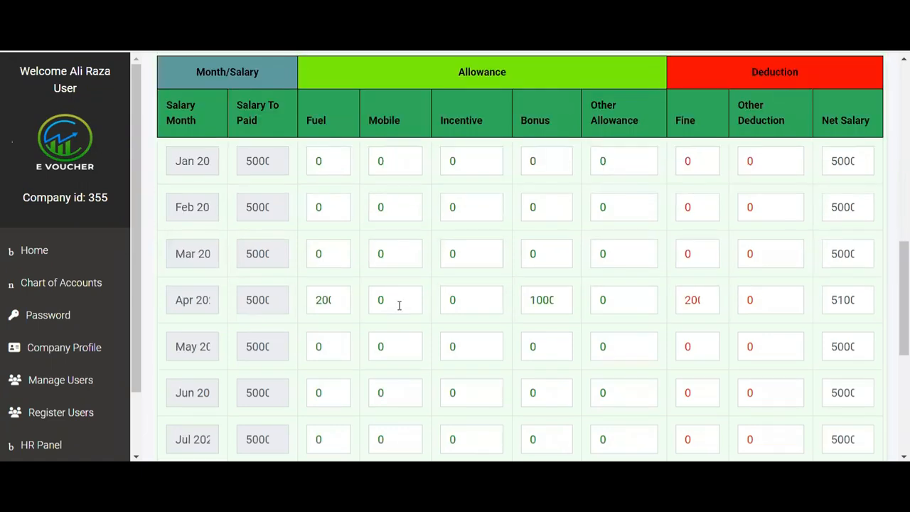
pyautogui.scroll(-3, 429, 312)
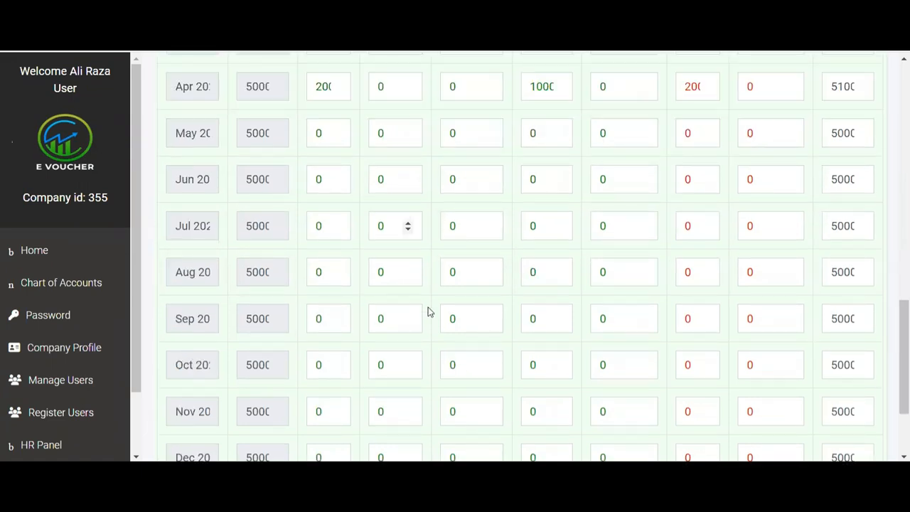
pyautogui.scroll(-1, 429, 312)
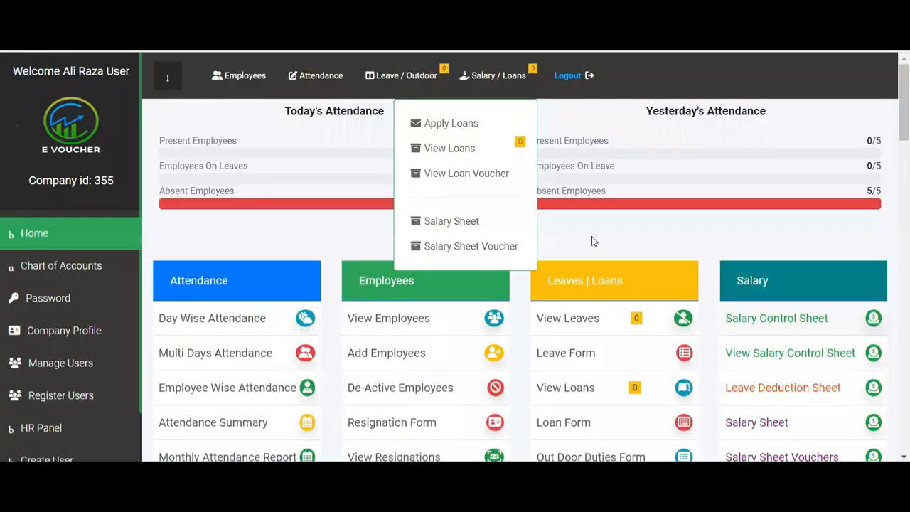
# Open the employees salary sheet and review the April 2023 entries and payable totals for all employees.
pyautogui.click(592, 237)
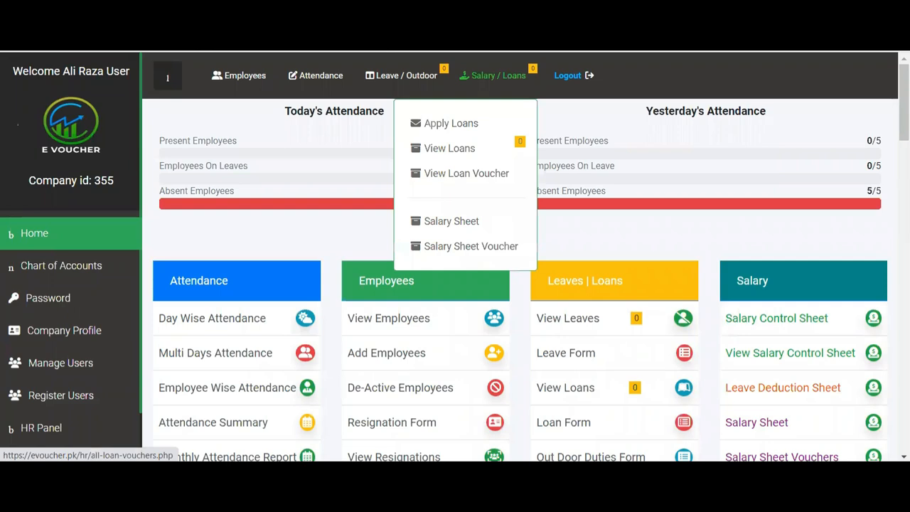
pyautogui.click(472, 210)
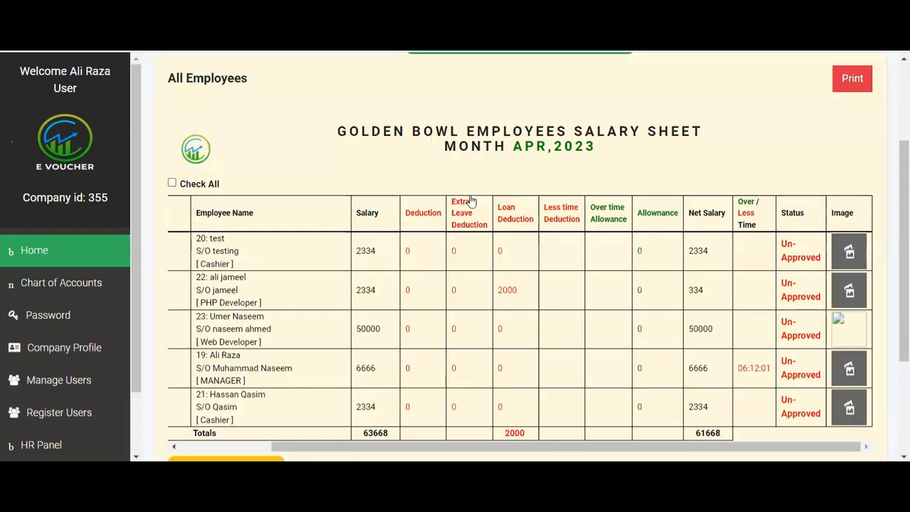
pyautogui.scroll(2, 470, 202)
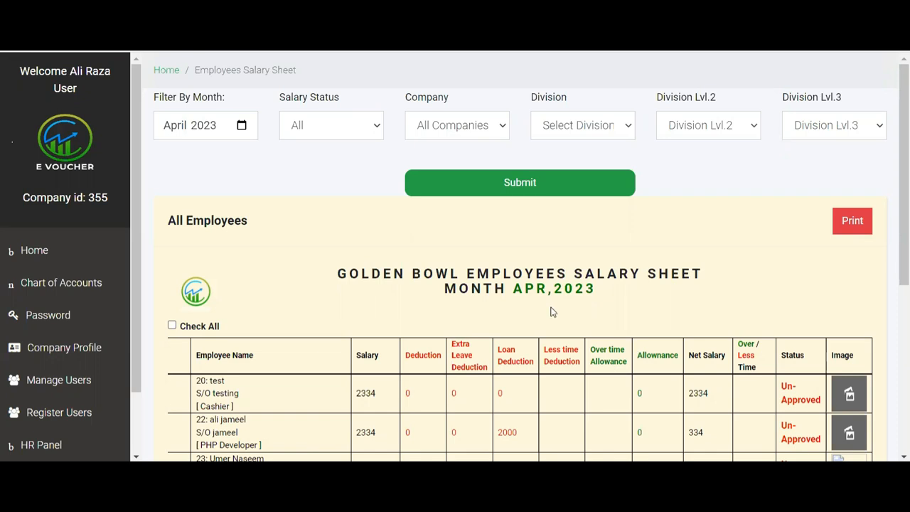
pyautogui.scroll(-5, 550, 311)
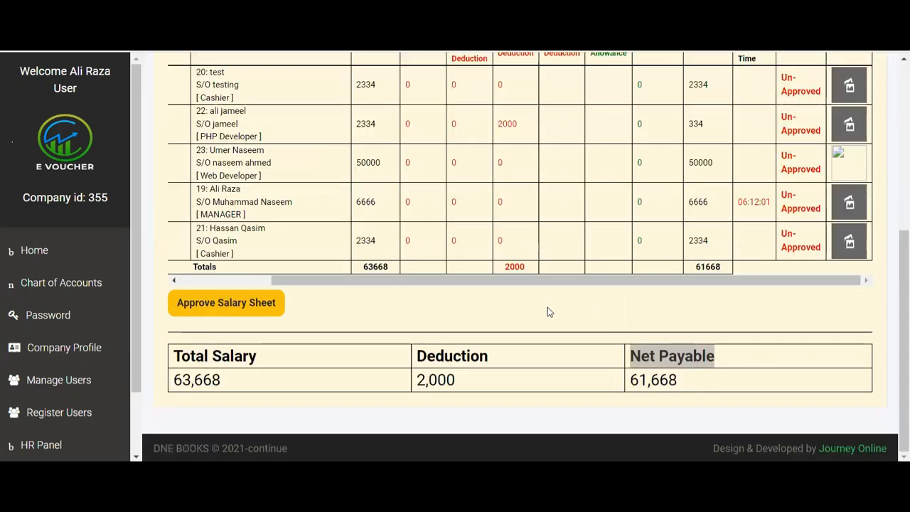
pyautogui.scroll(3, 548, 312)
pyautogui.scroll(2, 335, 187)
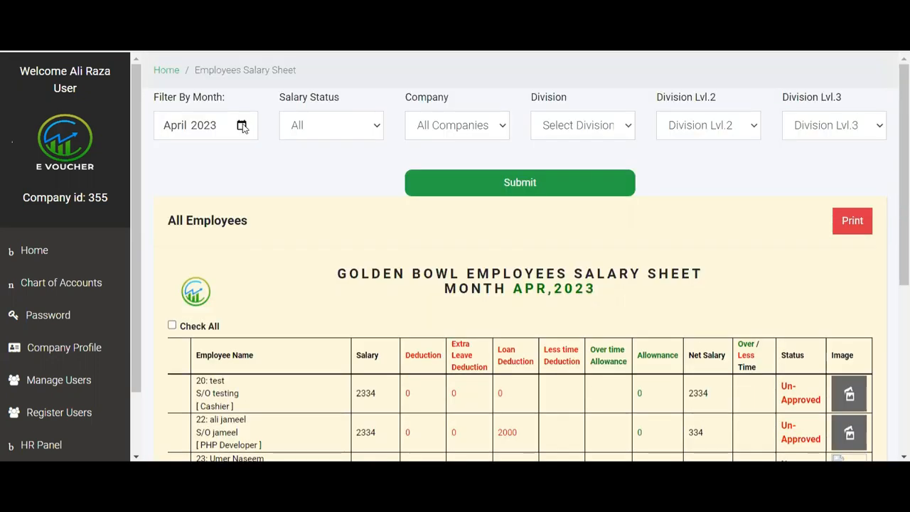
# Review the month, company and division filters of the salary sheet and the employee rows below them.
pyautogui.click(242, 126)
pyautogui.click(416, 98)
pyautogui.doubleClick(427, 98)
pyautogui.moveTo(531, 97); pyautogui.dragTo(556, 100)
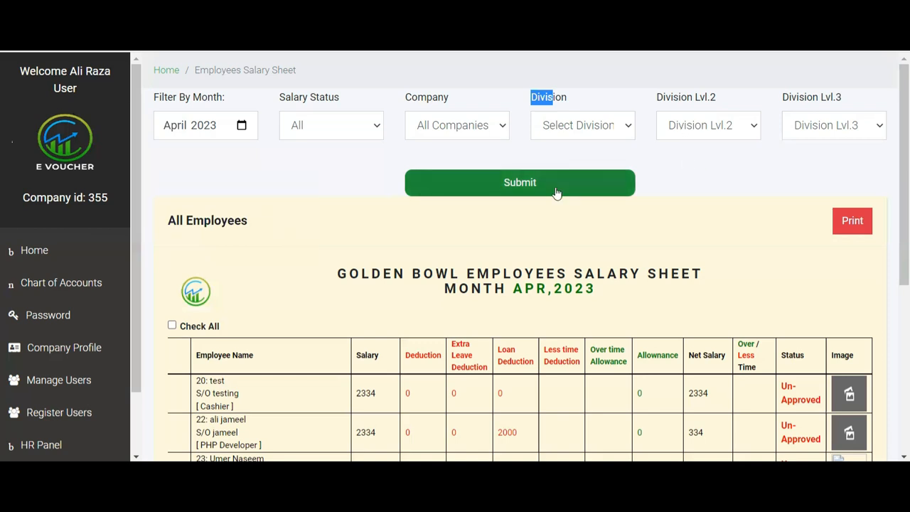
pyautogui.click(743, 261)
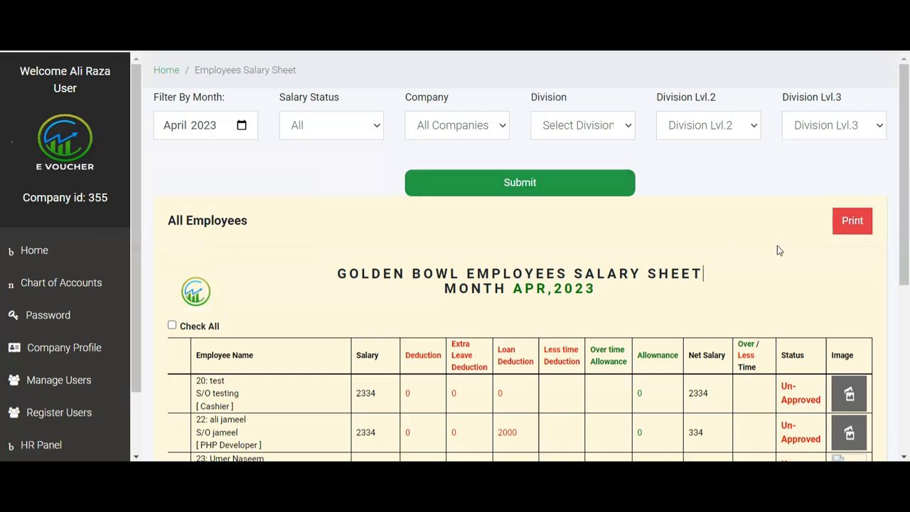
pyautogui.scroll(-3, 772, 273)
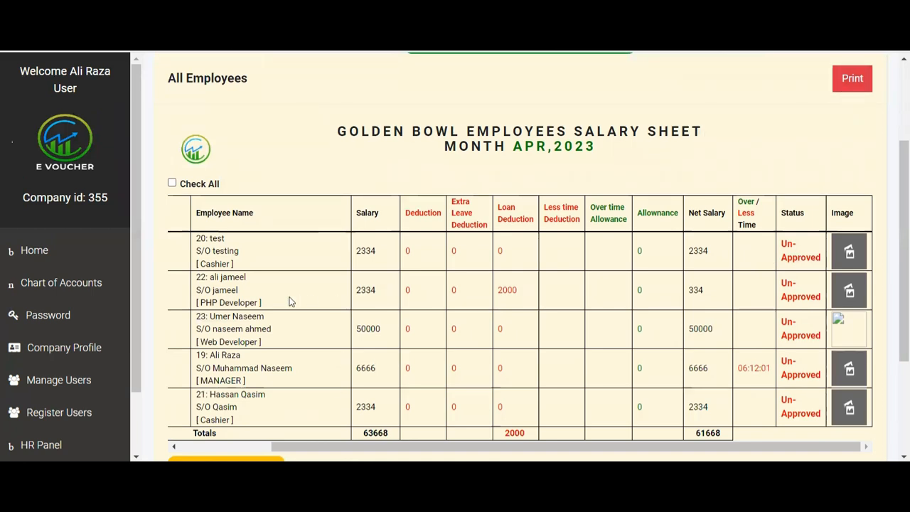
# Refresh the April 2023 salary sheet and check the updated employee rows and payable totals.
pyautogui.scroll(-1, 290, 303)
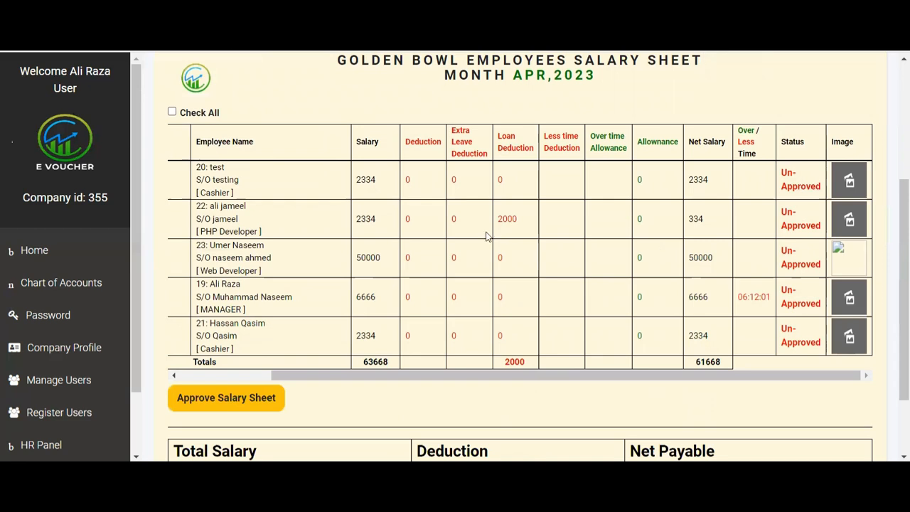
pyautogui.scroll(2, 477, 296)
pyautogui.scroll(1, 469, 285)
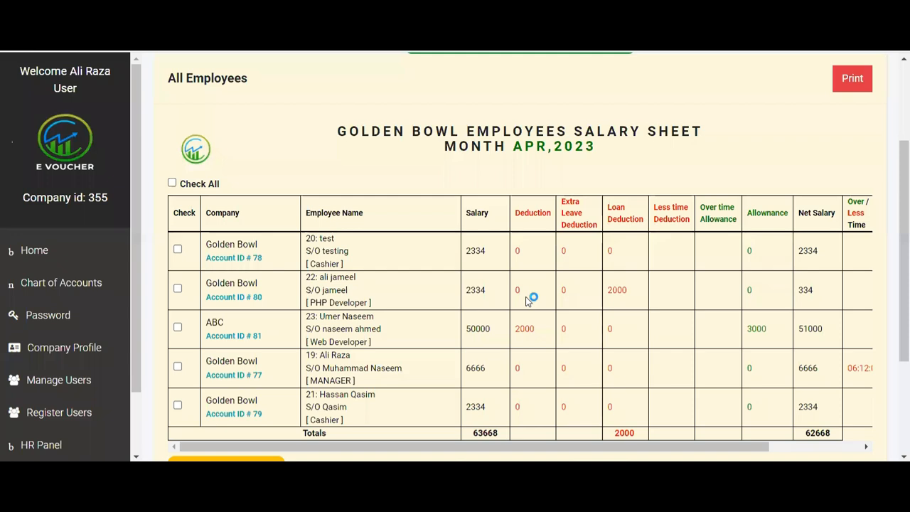
pyautogui.scroll(1, 472, 287)
pyautogui.scroll(-1, 470, 287)
pyautogui.scroll(-1, 479, 288)
pyautogui.scroll(-1, 480, 287)
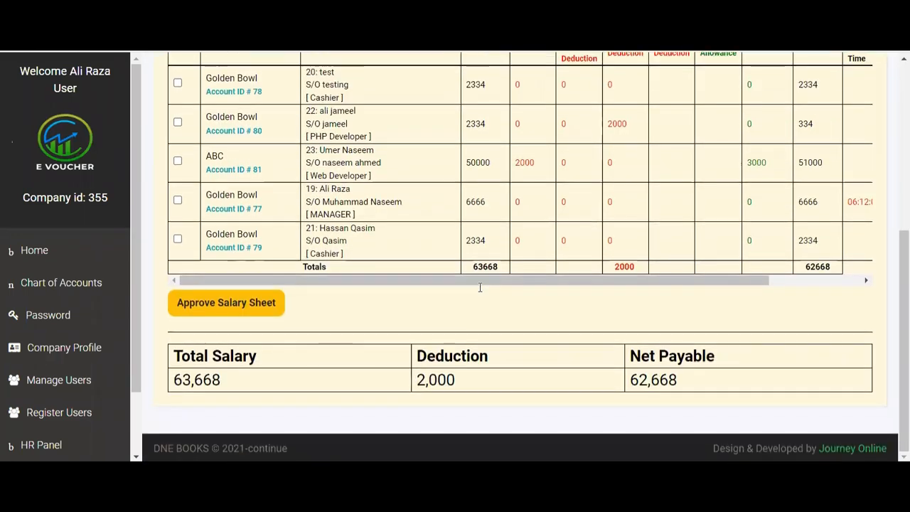
pyautogui.scroll(3, 480, 287)
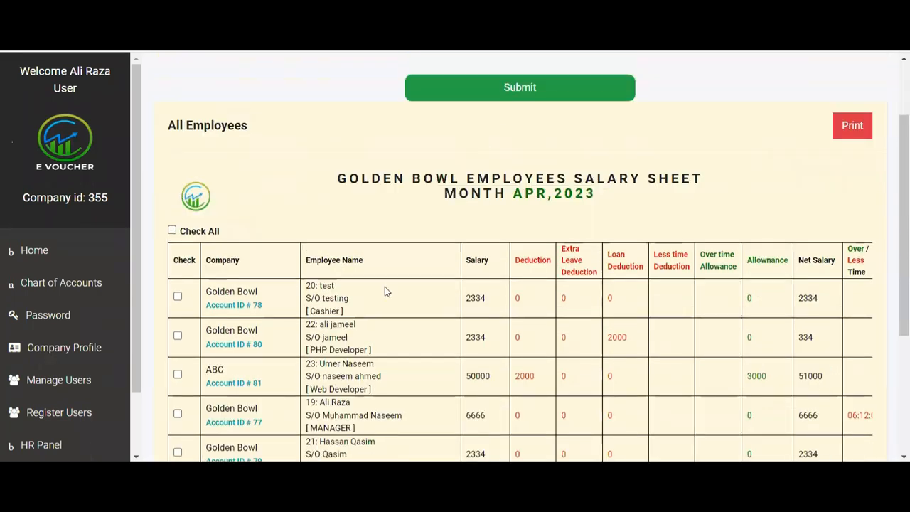
pyautogui.scroll(-1, 385, 291)
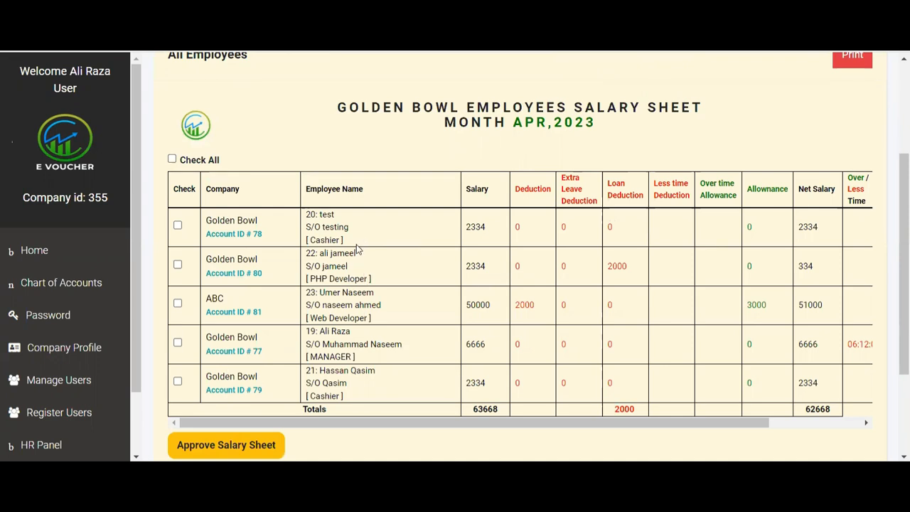
# Examine the employee names, base salaries, Deduction column and Extra Leave Deduction column of the salary sheet.
pyautogui.moveTo(345, 243); pyautogui.dragTo(295, 223)
pyautogui.moveTo(465, 260); pyautogui.dragTo(489, 270)
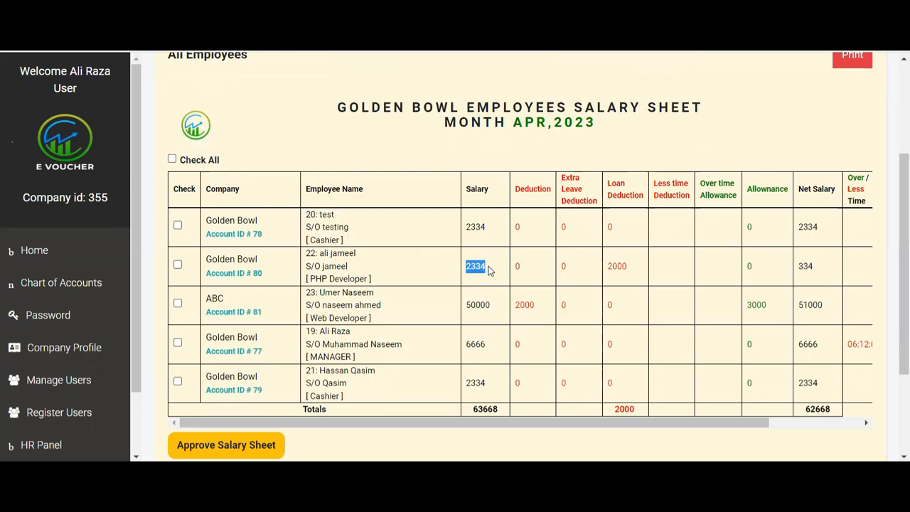
pyautogui.click(517, 193)
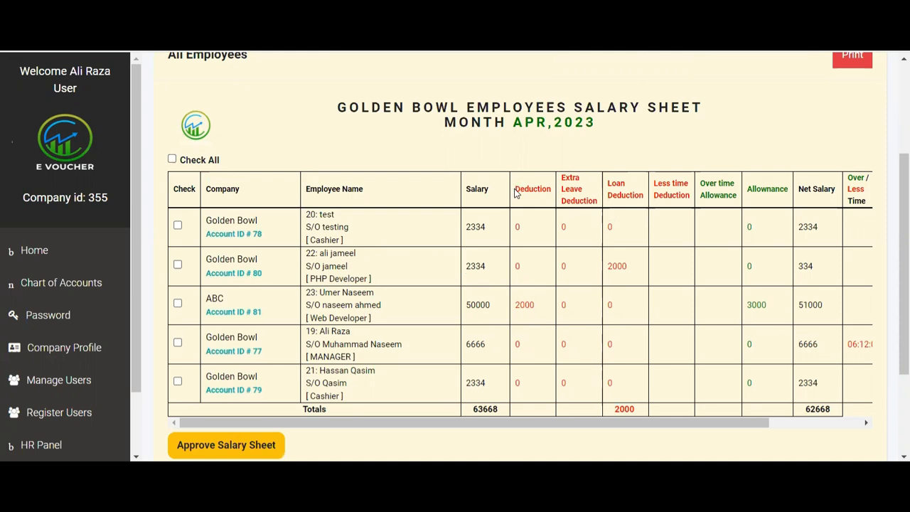
pyautogui.moveTo(553, 192); pyautogui.dragTo(514, 188)
pyautogui.moveTo(537, 307); pyautogui.dragTo(516, 303)
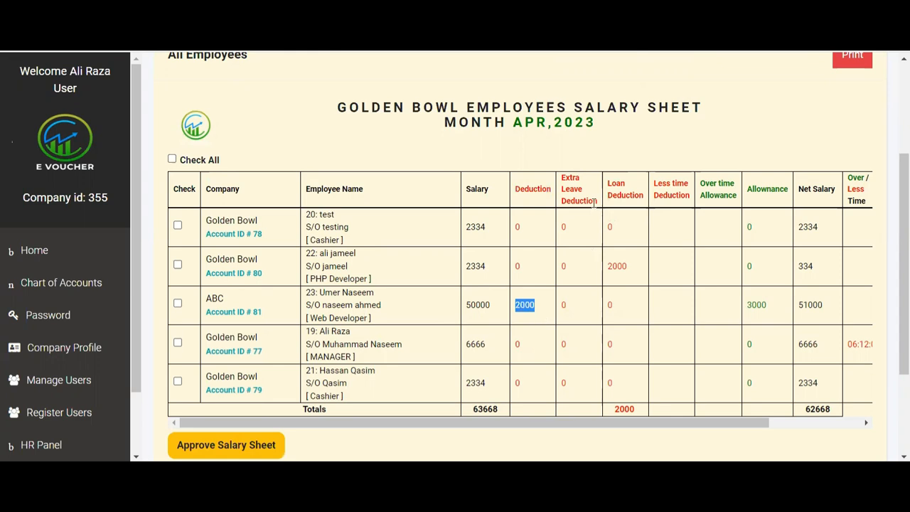
pyautogui.moveTo(594, 203); pyautogui.dragTo(561, 178)
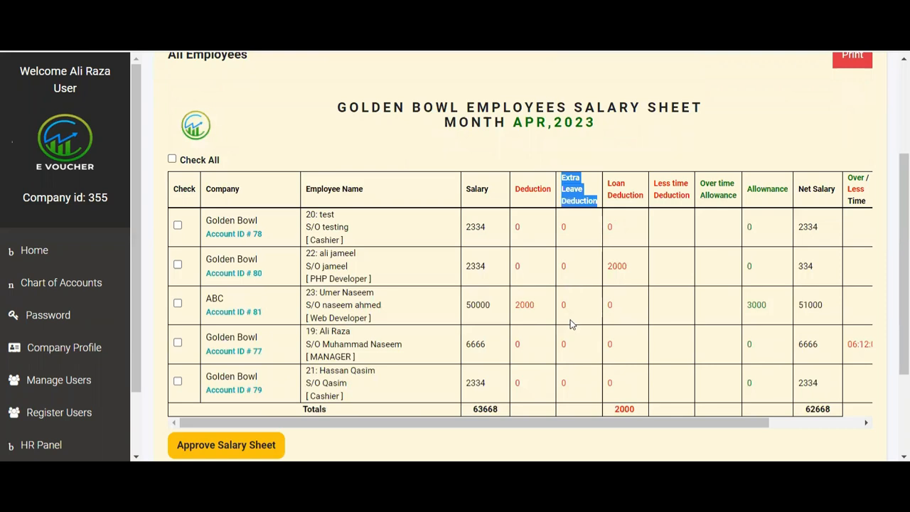
# Examine the Loan Deduction column and the loan amount in the PHP Developer's row.
pyautogui.moveTo(642, 196); pyautogui.dragTo(607, 185)
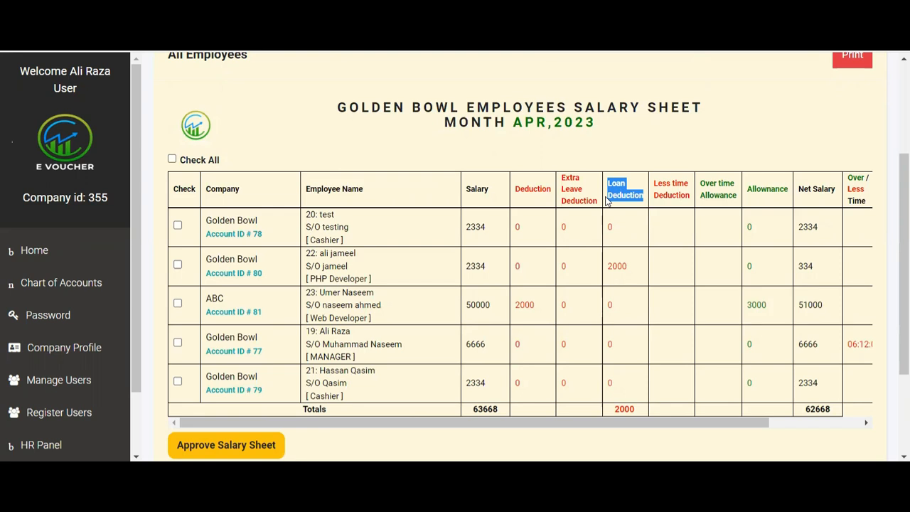
pyautogui.scroll(-1, 618, 217)
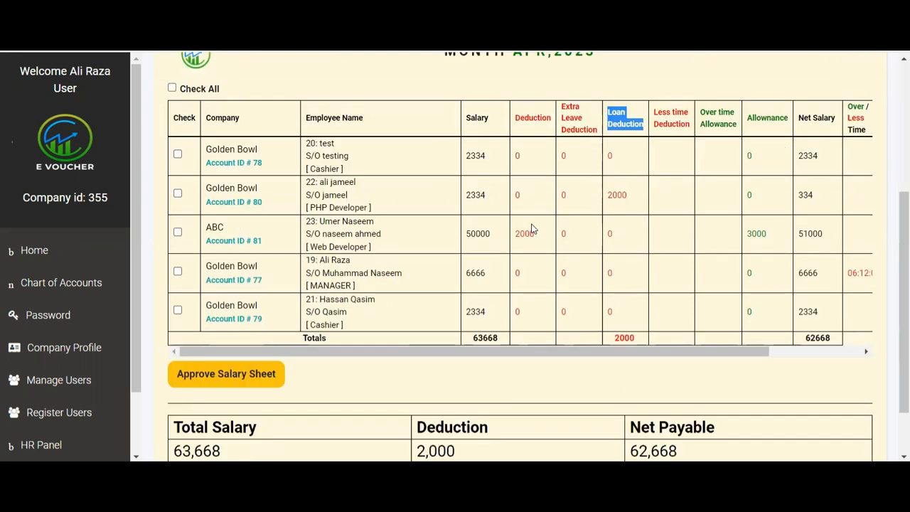
pyautogui.scroll(1, 635, 257)
pyautogui.click(626, 268)
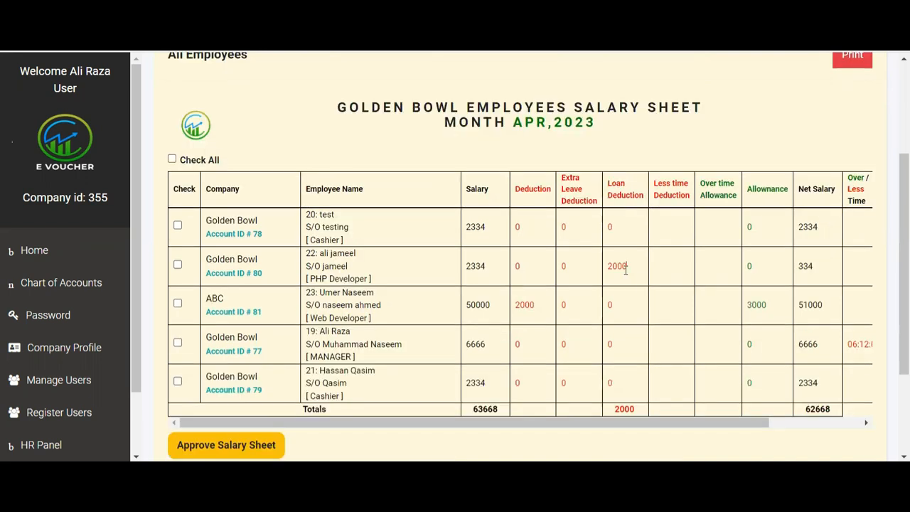
pyautogui.doubleClick(608, 276)
# Examine the less time deduction, over time allowance, allowance and Net Salary columns, including the Web Developer's allowance.
pyautogui.click(665, 232)
pyautogui.moveTo(688, 194); pyautogui.dragTo(652, 189)
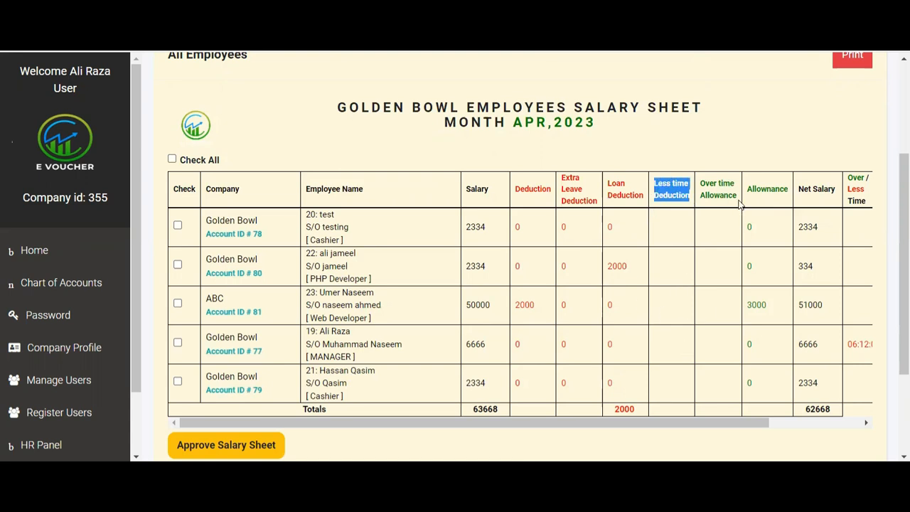
pyautogui.moveTo(737, 197); pyautogui.dragTo(701, 186)
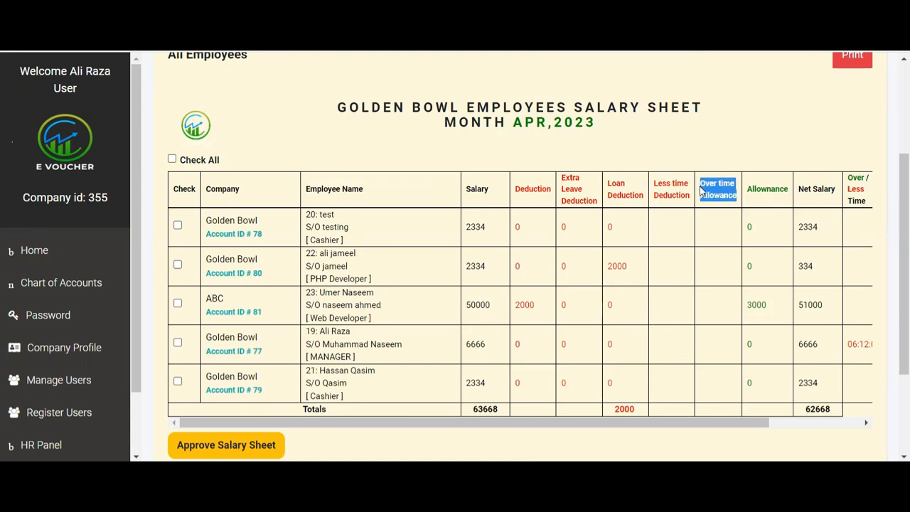
pyautogui.moveTo(792, 193); pyautogui.dragTo(749, 192)
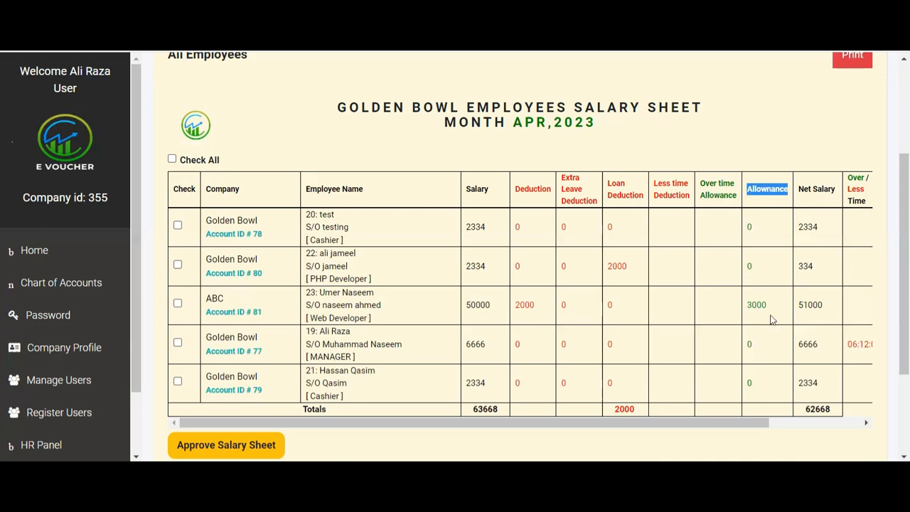
pyautogui.moveTo(772, 307); pyautogui.dragTo(747, 307)
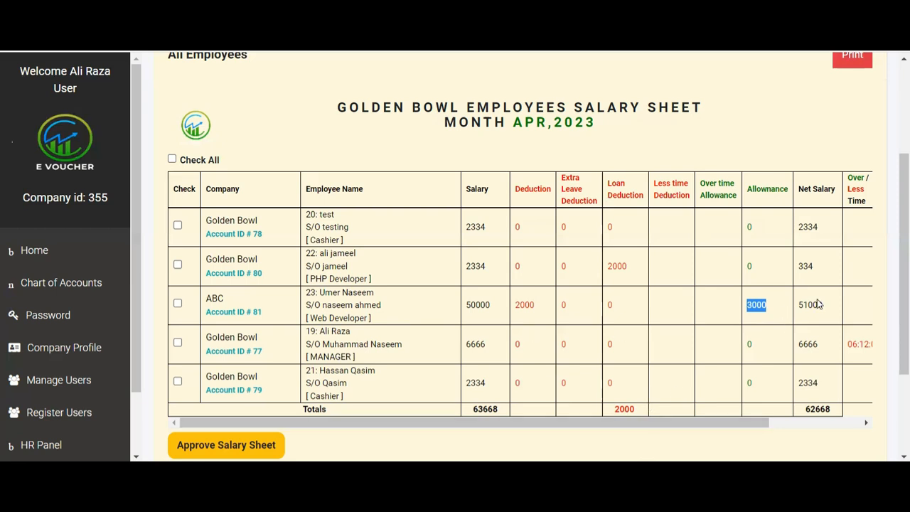
pyautogui.moveTo(838, 190); pyautogui.dragTo(798, 191)
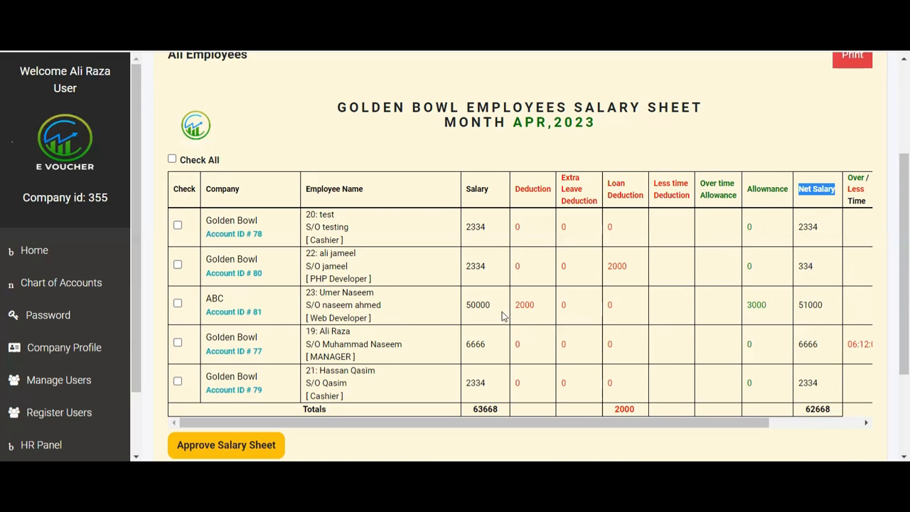
# Check the Web Developer's net salary against the salary, deduction and allowance in the same row.
pyautogui.click(482, 310)
pyautogui.doubleClick(481, 310)
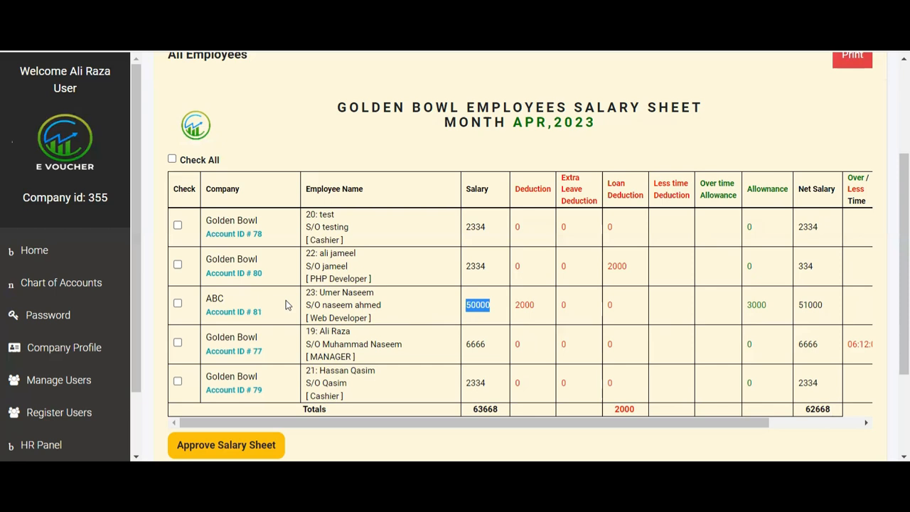
pyautogui.moveTo(535, 317); pyautogui.dragTo(514, 317)
pyautogui.moveTo(779, 309); pyautogui.dragTo(747, 313)
pyautogui.click(825, 307)
pyautogui.moveTo(819, 310); pyautogui.dragTo(800, 310)
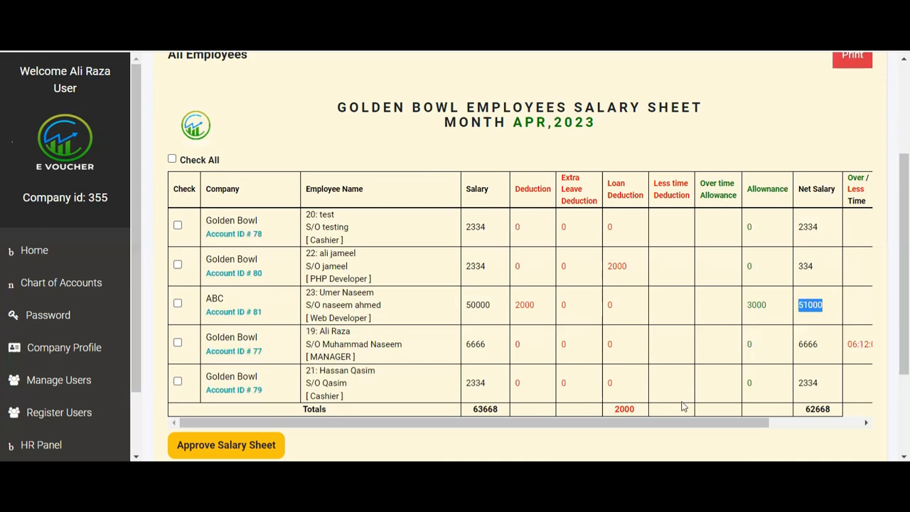
# Review the Totals row and the Total Salary, Deduction and Net Payable summary, along with the whole April 2023 sheet.
pyautogui.scroll(-1, 434, 328)
pyautogui.moveTo(471, 338); pyautogui.dragTo(772, 354)
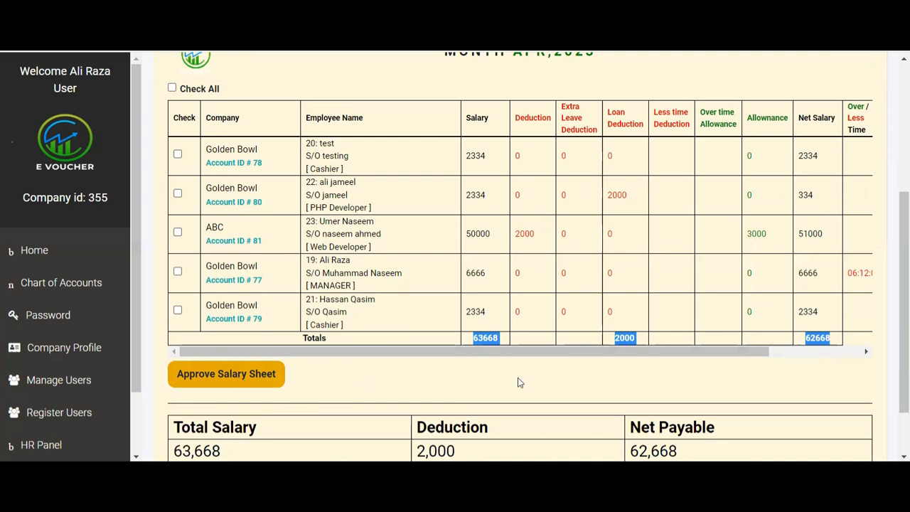
pyautogui.moveTo(518, 353); pyautogui.dragTo(370, 351)
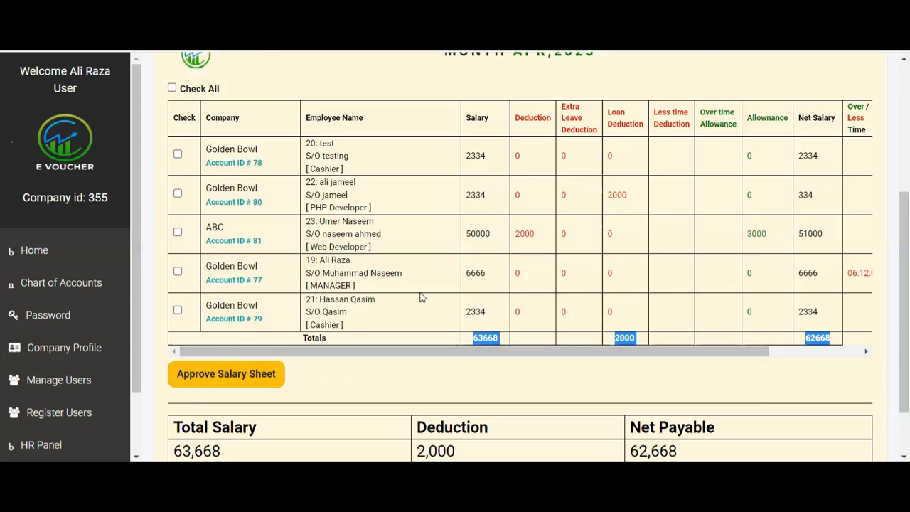
pyautogui.scroll(-2, 420, 297)
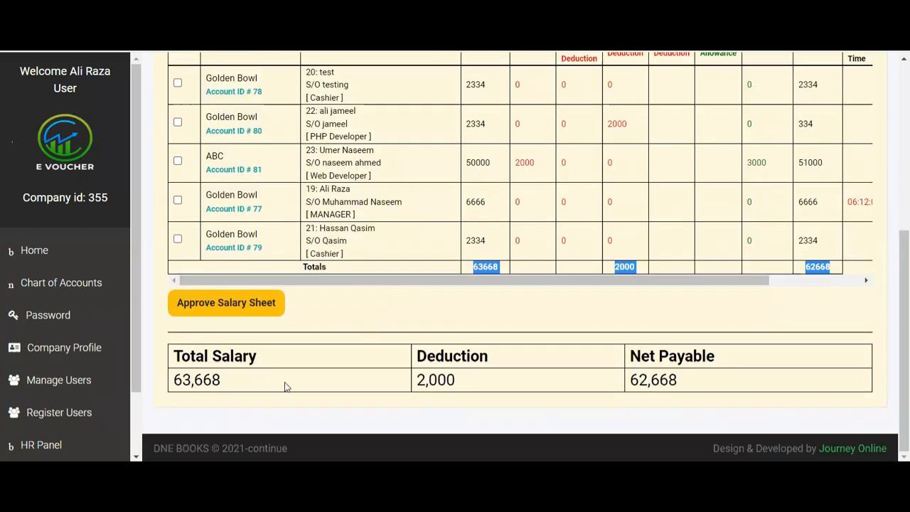
pyautogui.moveTo(270, 359); pyautogui.dragTo(174, 357)
pyautogui.moveTo(503, 365); pyautogui.dragTo(419, 355)
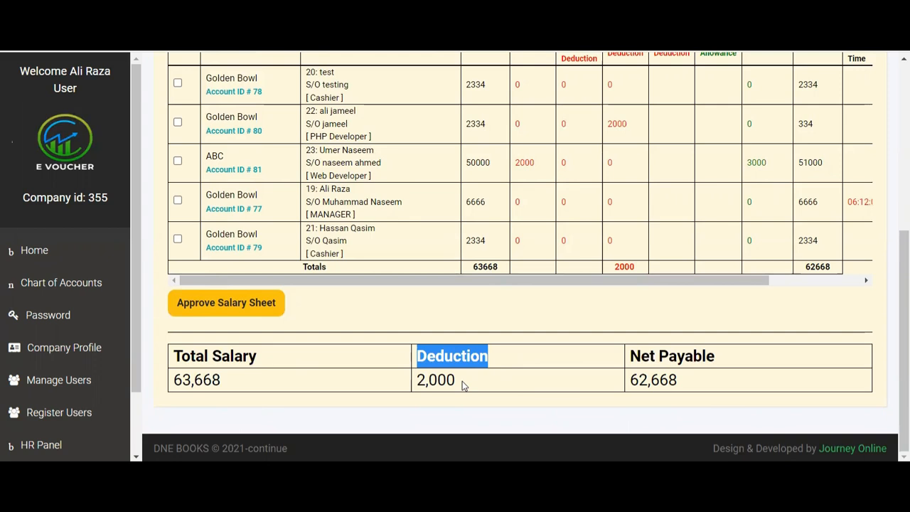
pyautogui.moveTo(725, 363); pyautogui.dragTo(628, 358)
pyautogui.moveTo(688, 388); pyautogui.dragTo(176, 357)
pyautogui.scroll(5, 489, 311)
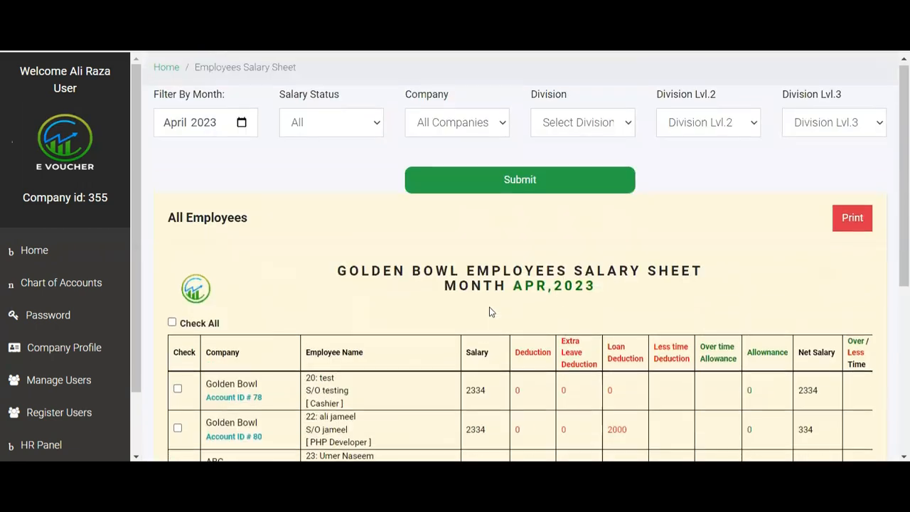
pyautogui.scroll(-2, 487, 309)
pyautogui.scroll(-4, 487, 310)
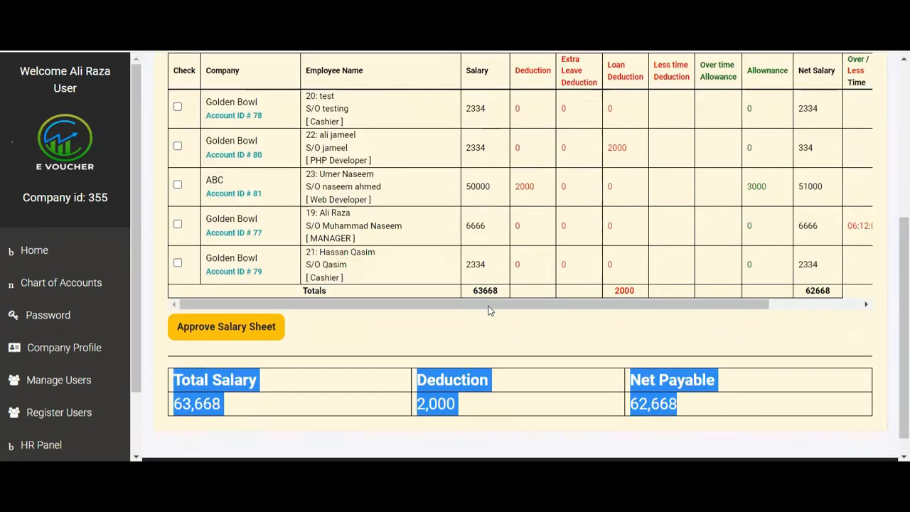